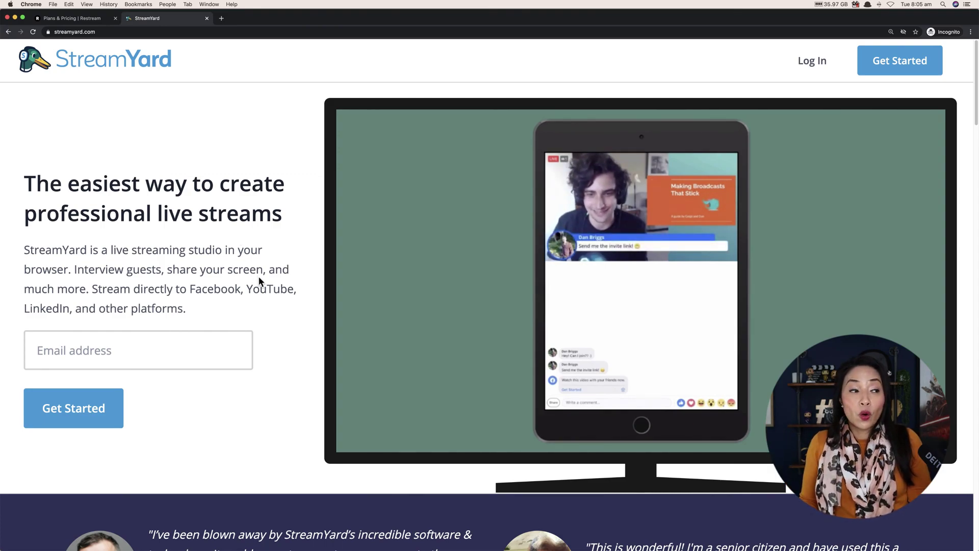
Step: Review the features described on the StreamYard homepage, including guest interviews, multi-platform streaming and broadcast branding
scroll(259, 276, down, 15)
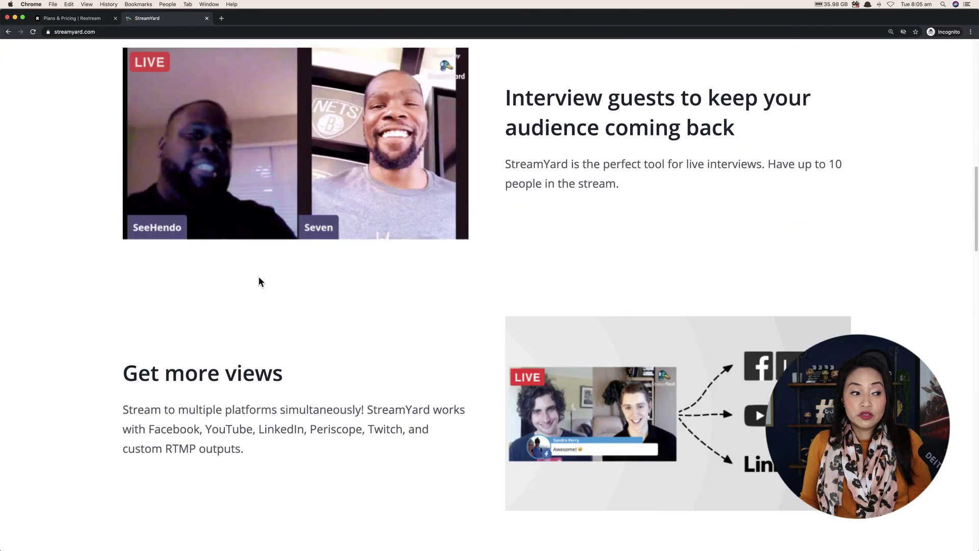
scroll(259, 277, down, 3)
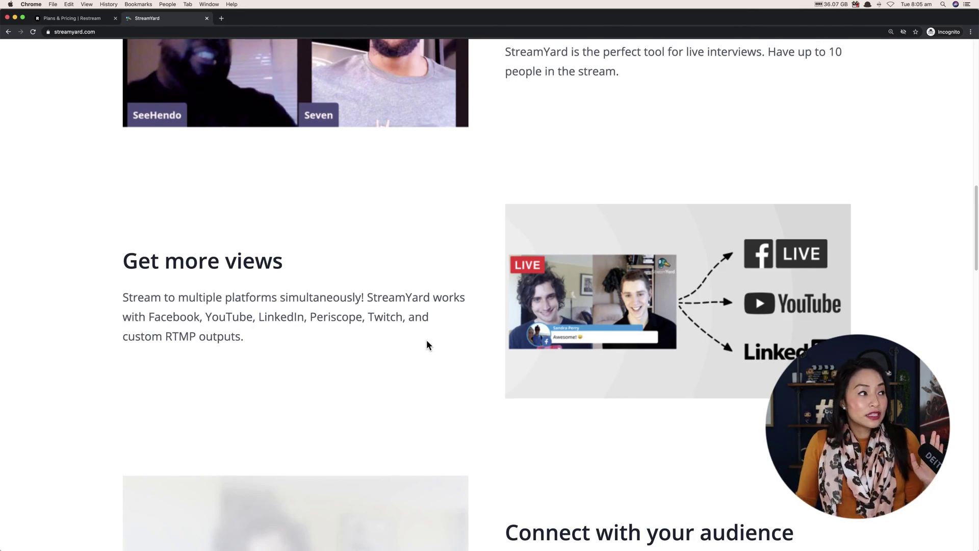
scroll(426, 344, down, 7)
scroll(427, 345, down, 20)
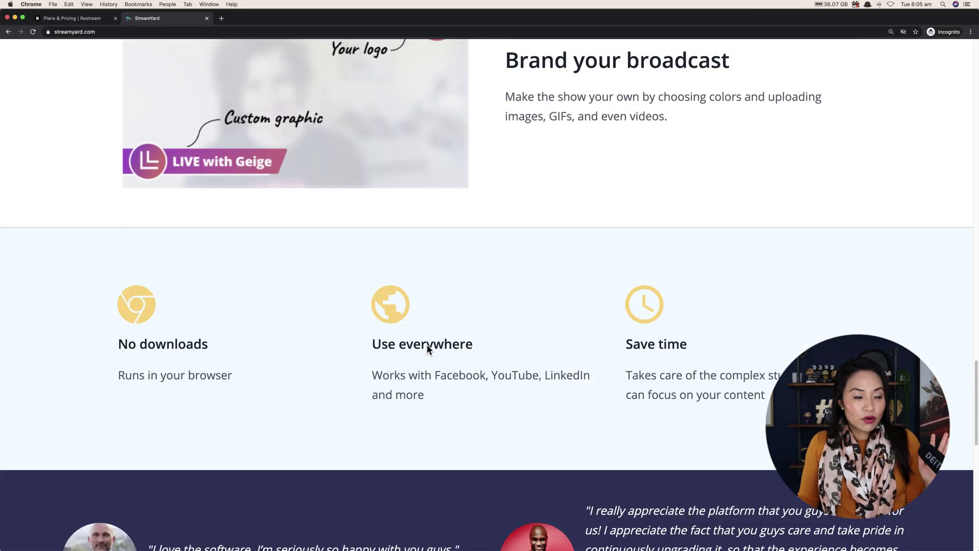
scroll(426, 347, down, 3)
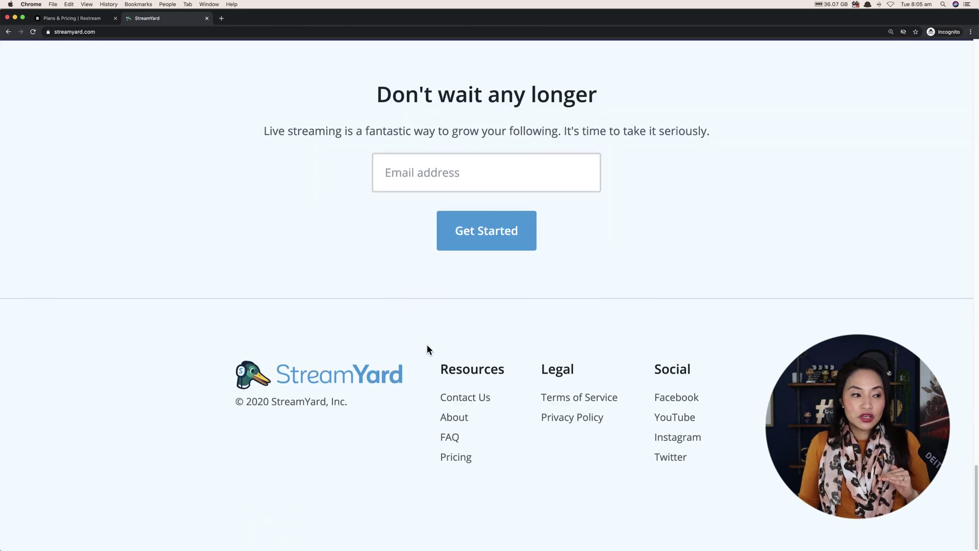
drag(971, 480, 971, 57)
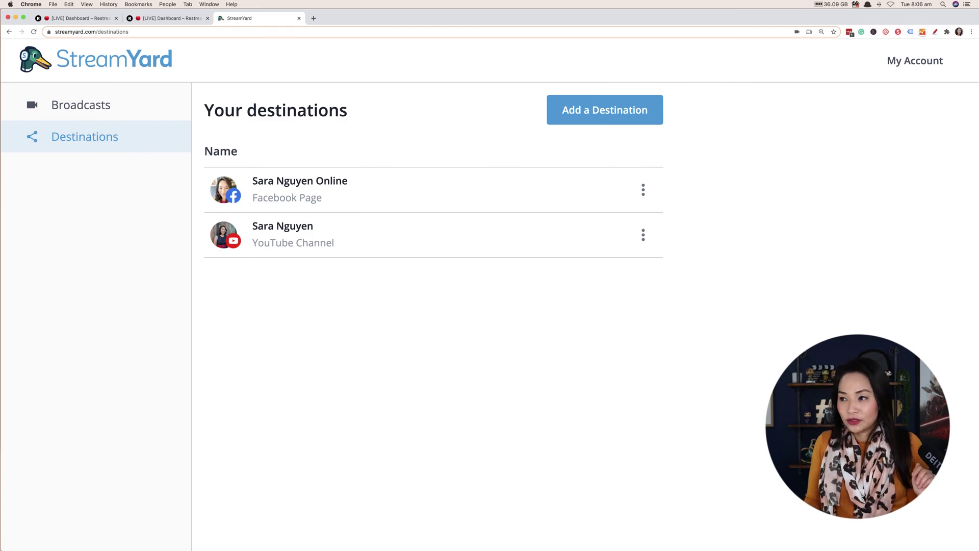
Step: Circle the Destinations entry in magenta with the annotation pen and close the annotation tool
click(934, 32)
click(905, 87)
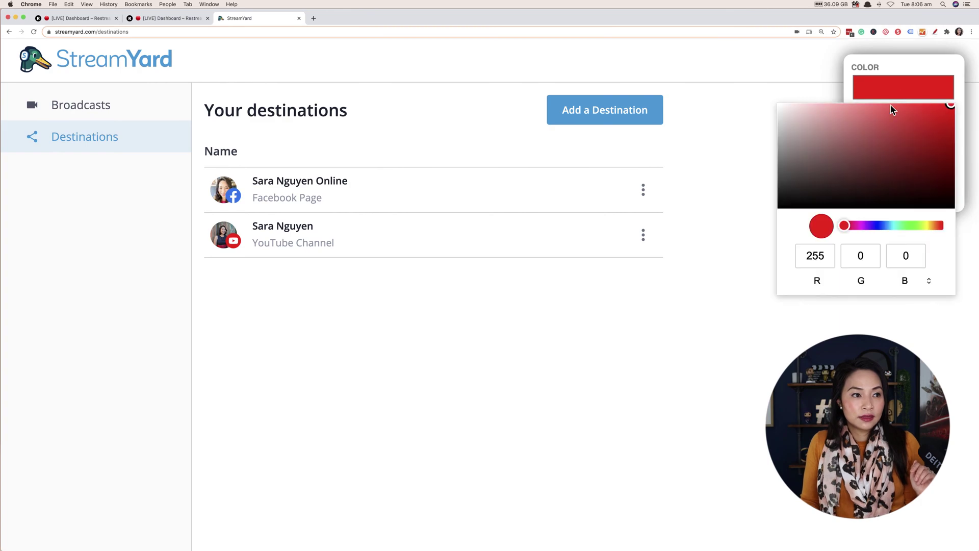
click(859, 225)
click(886, 43)
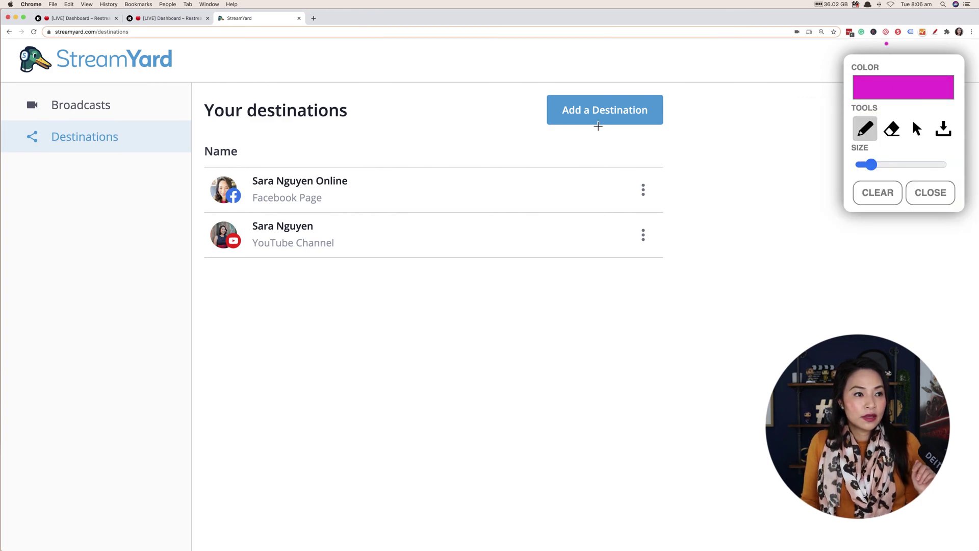
mouse_move(201, 117)
mouse_down()
mouse_move(176, 108)
mouse_move(17, 155)
mouse_move(196, 145)
mouse_move(189, 114)
mouse_up()
click(927, 198)
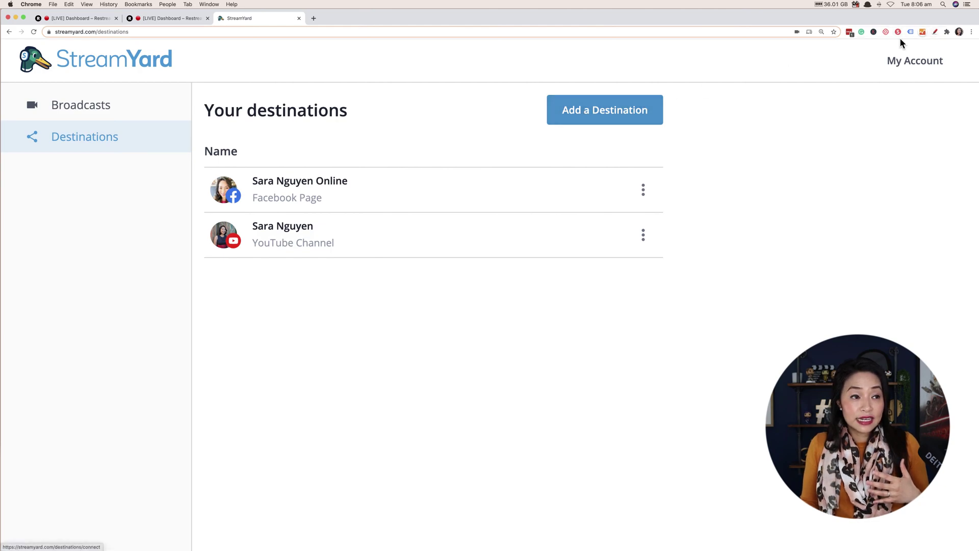
Step: Circle the option for adding a destination in red, clear the drawing and close the annotation tool
click(935, 32)
mouse_move(708, 85)
mouse_down()
mouse_move(701, 129)
mouse_move(641, 84)
mouse_up()
click(898, 201)
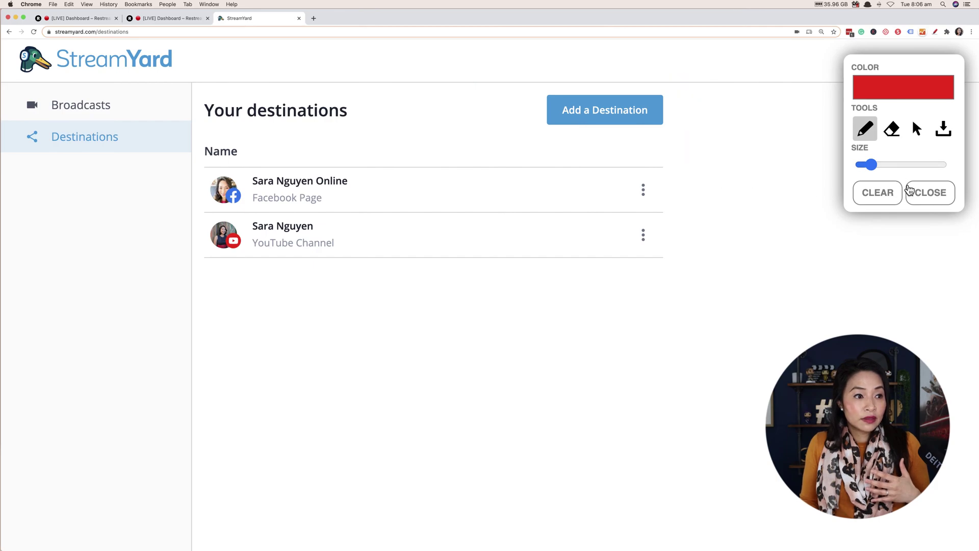
click(944, 200)
Step: Add a Facebook Page destination by connecting Facebook and choosing the Demo space page
click(605, 119)
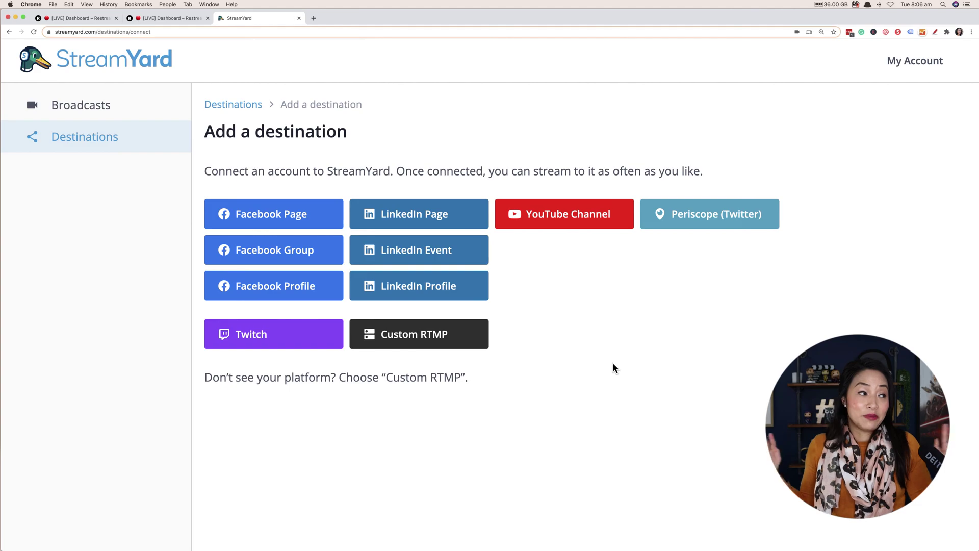
click(321, 216)
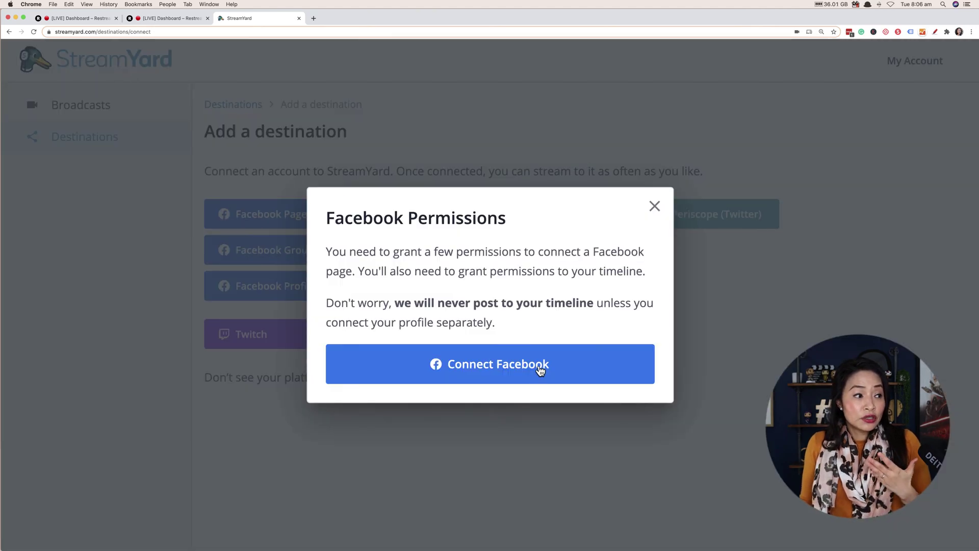
click(539, 368)
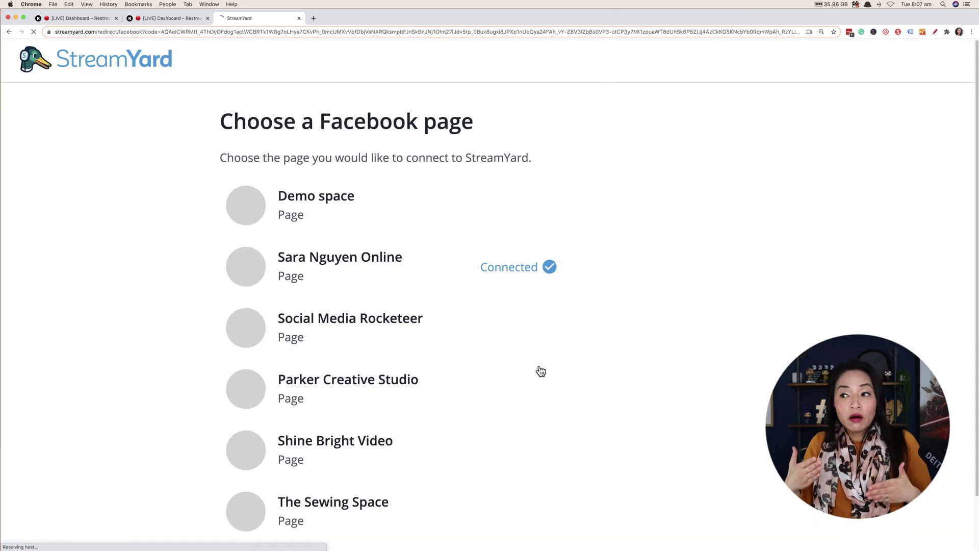
click(368, 209)
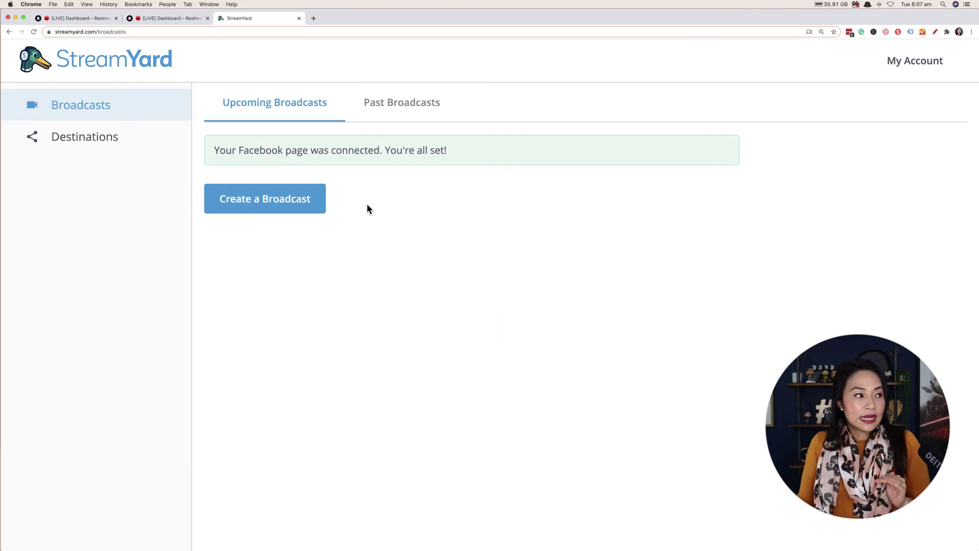
Step: Open the destinations list, circle the connected Facebook and YouTube entries in red, and close the annotation tool
click(113, 143)
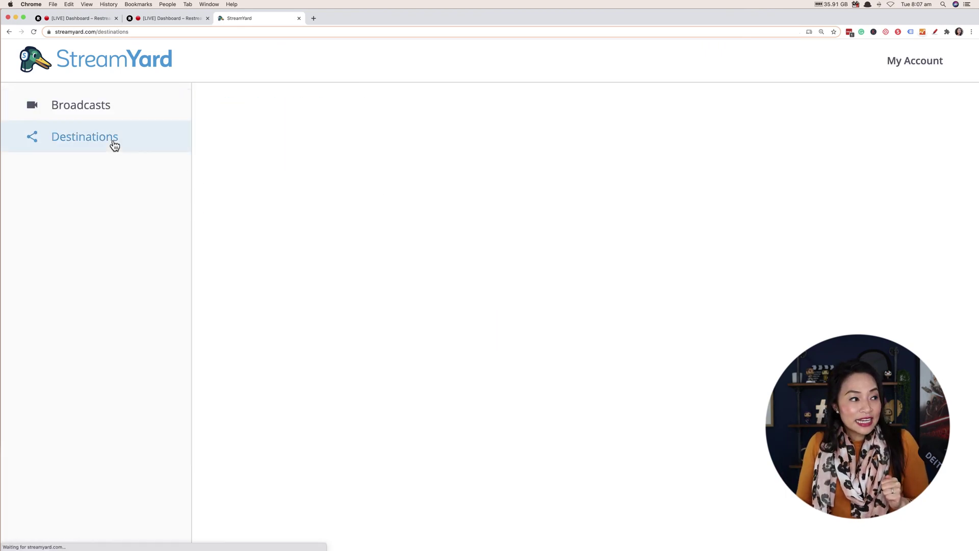
click(935, 31)
mouse_move(334, 275)
mouse_down()
mouse_move(239, 267)
mouse_move(273, 265)
mouse_up()
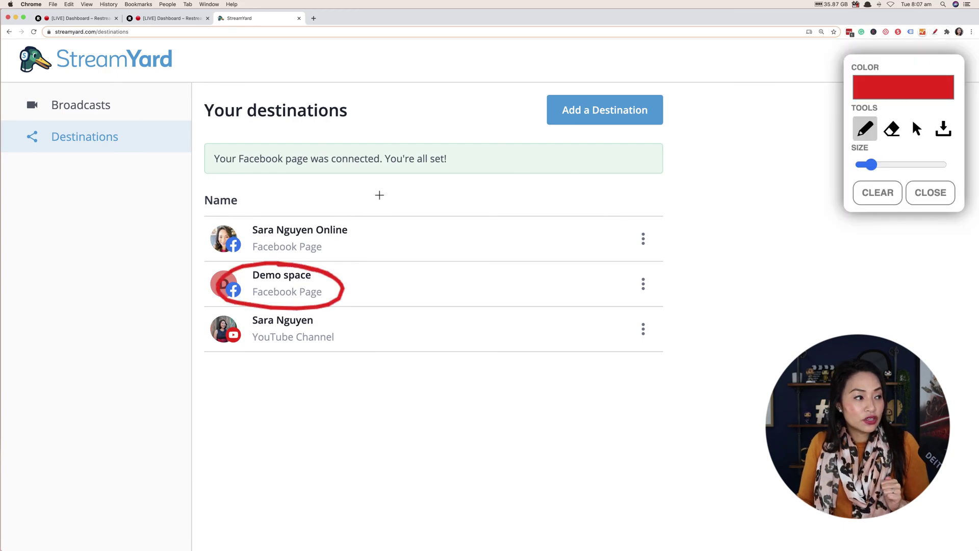
mouse_move(346, 177)
mouse_down()
mouse_move(201, 184)
mouse_move(335, 214)
mouse_move(292, 247)
mouse_move(304, 218)
mouse_up()
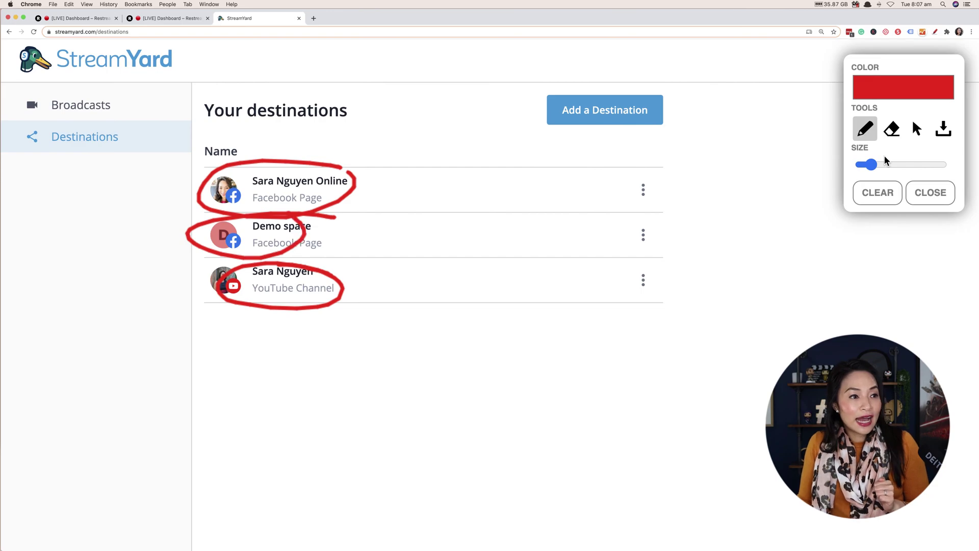
click(948, 195)
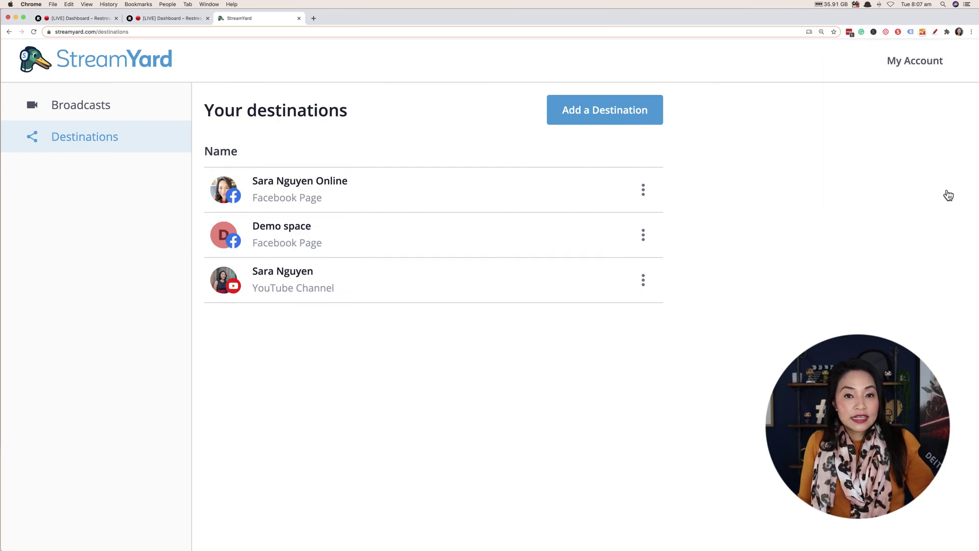
Step: Start a new broadcast and select both Facebook pages and the YouTube channel as its destinations
click(172, 104)
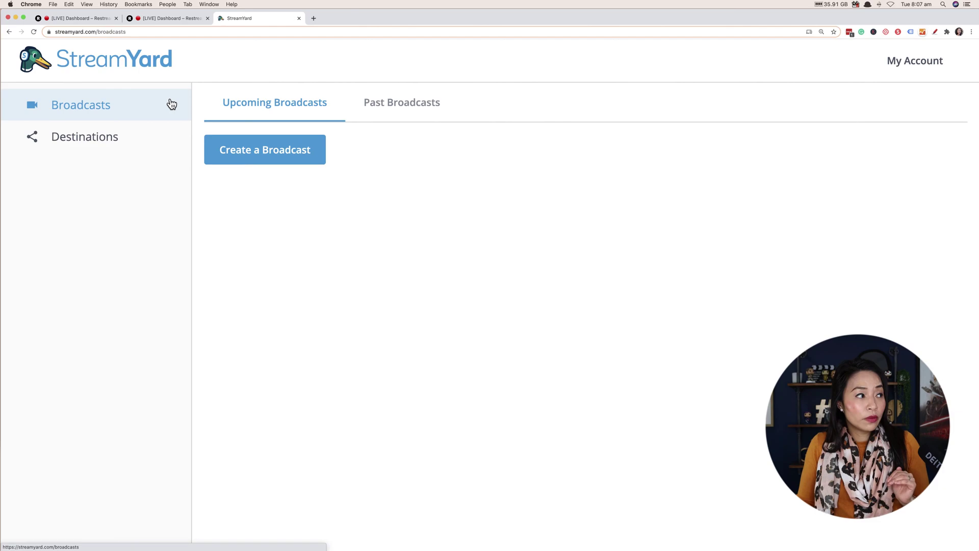
click(299, 162)
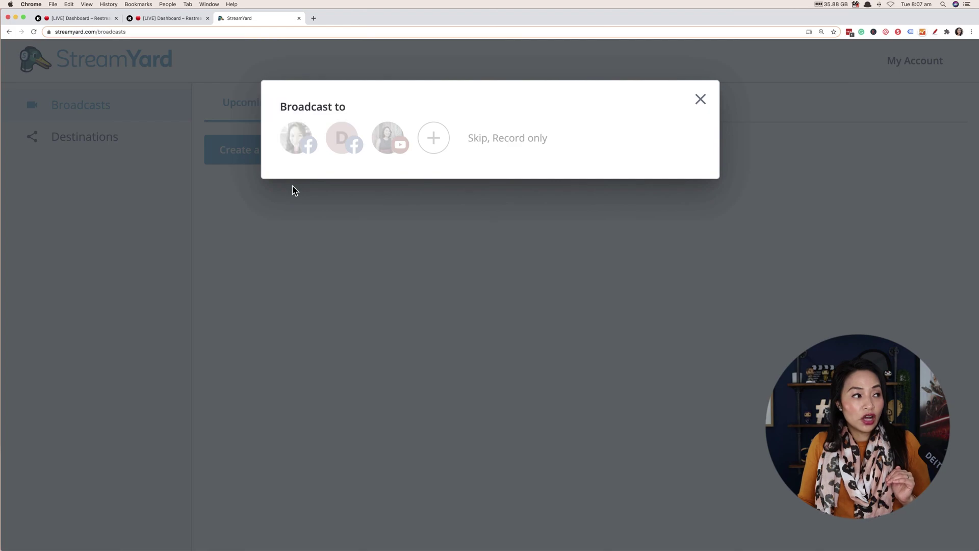
click(294, 146)
click(341, 145)
click(391, 148)
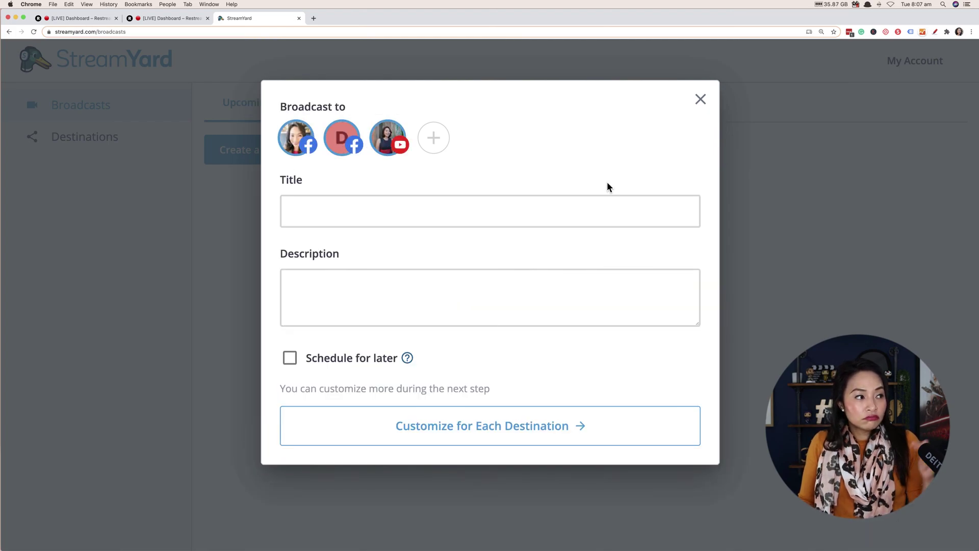
Step: Title the broadcast Demo and create it for the selected destinations with their default public settings
click(598, 212)
text(Demo)
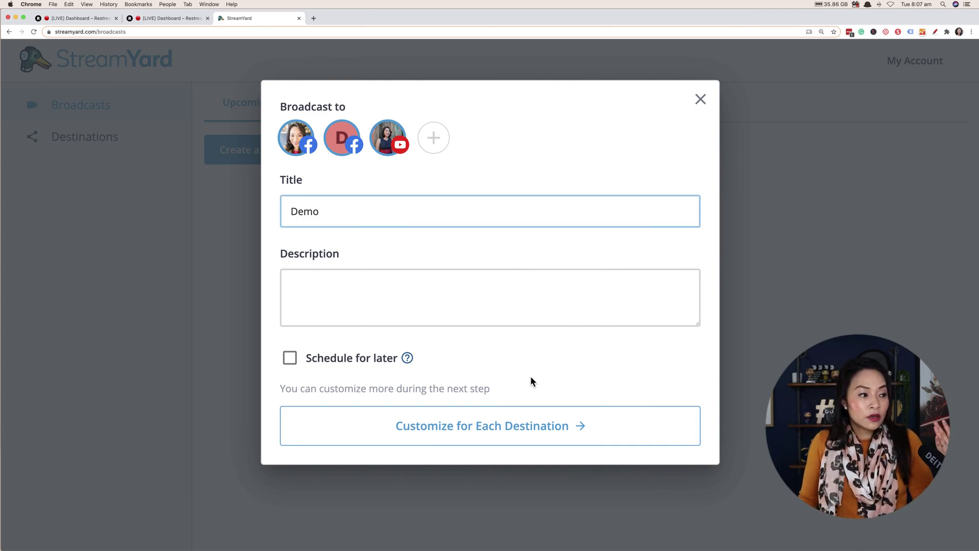
click(542, 424)
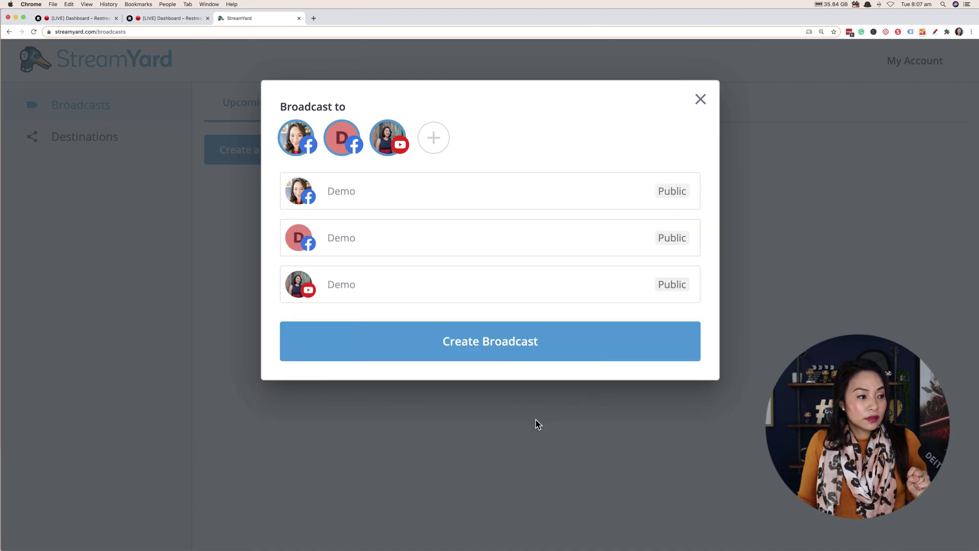
click(532, 351)
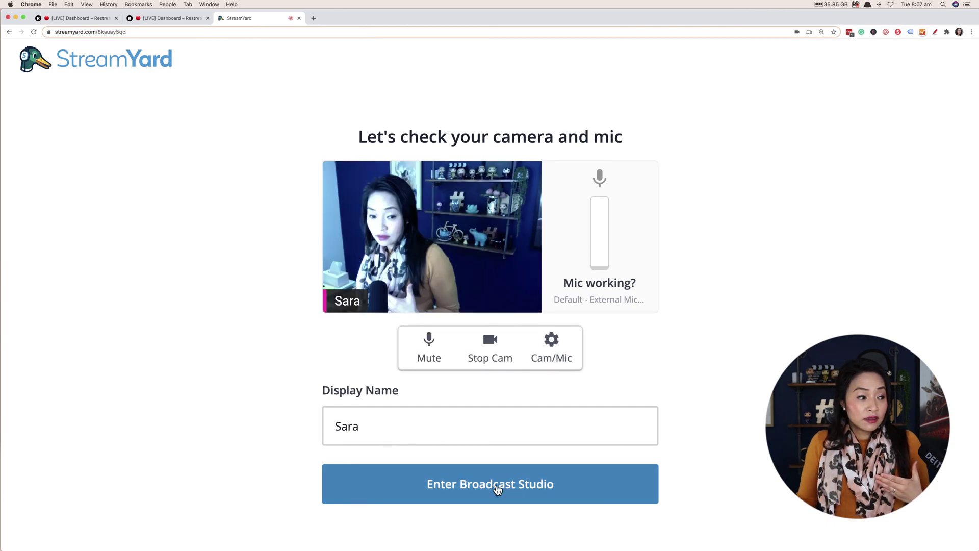
Step: Stop the camera and select Live Gamer Ultra-Video (07ca:0553) as the camera source
click(492, 359)
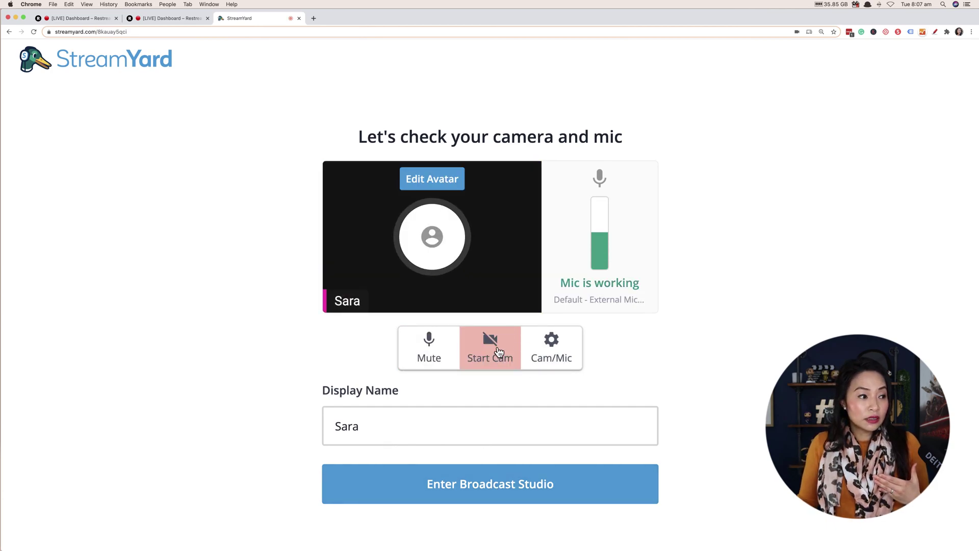
click(543, 342)
click(510, 377)
click(510, 395)
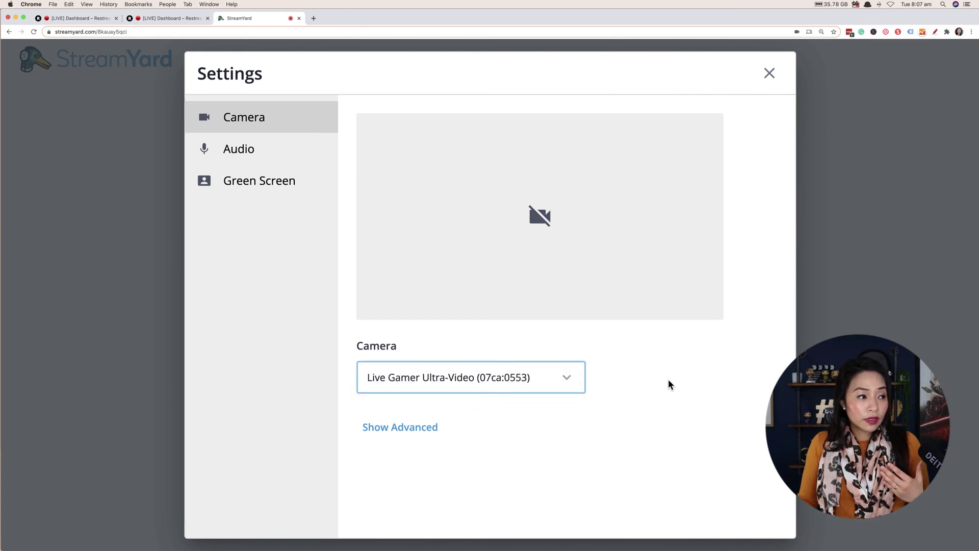
Step: Keep Headphones (Built-in) as the speaker in the audio settings and restart the camera
click(247, 159)
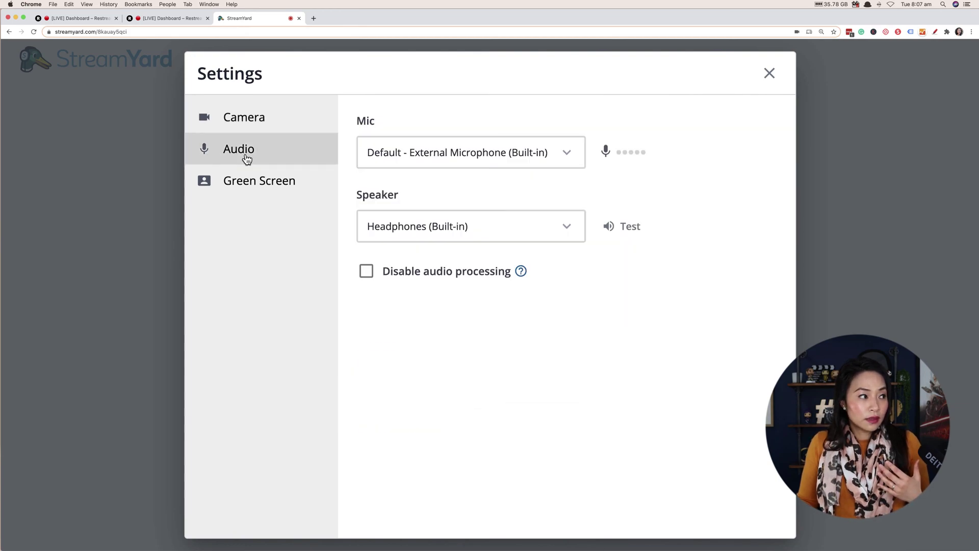
click(467, 228)
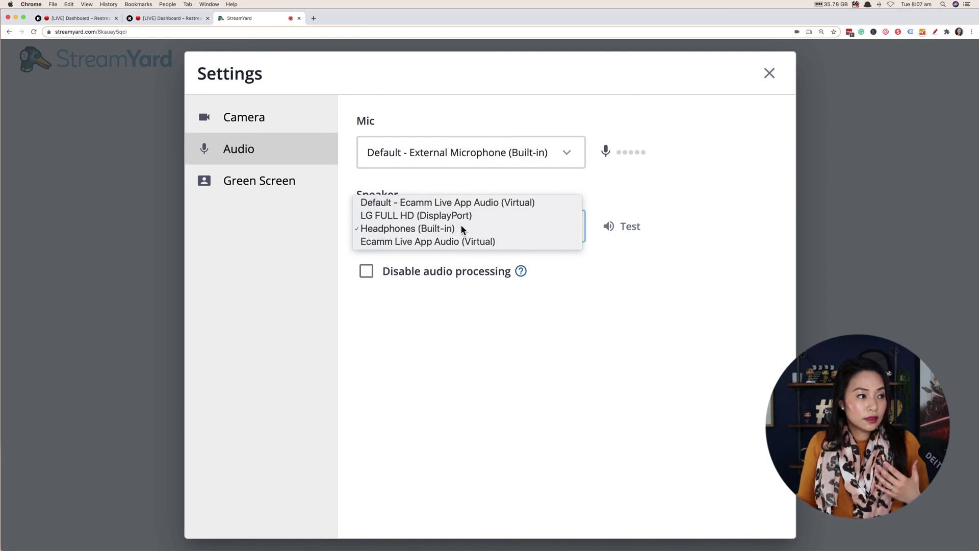
click(461, 227)
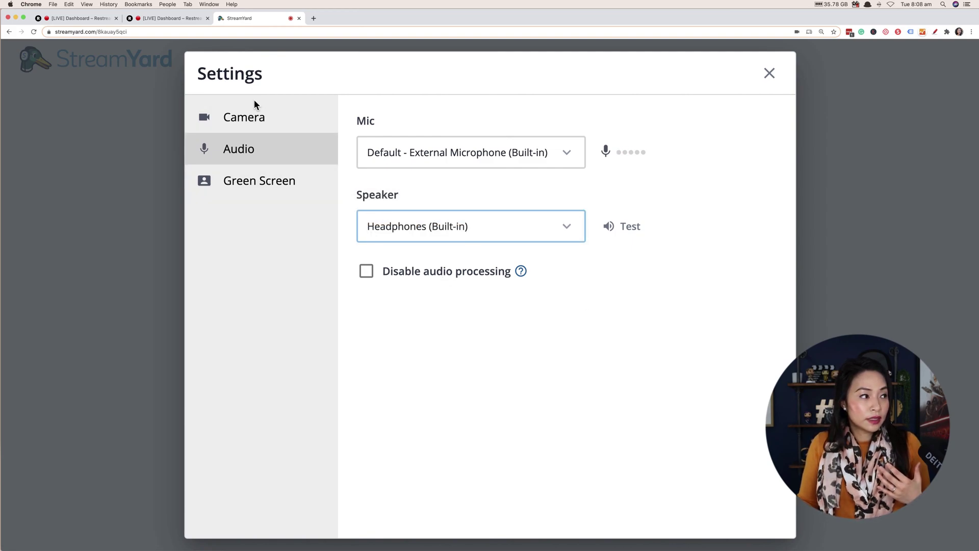
click(768, 76)
click(504, 361)
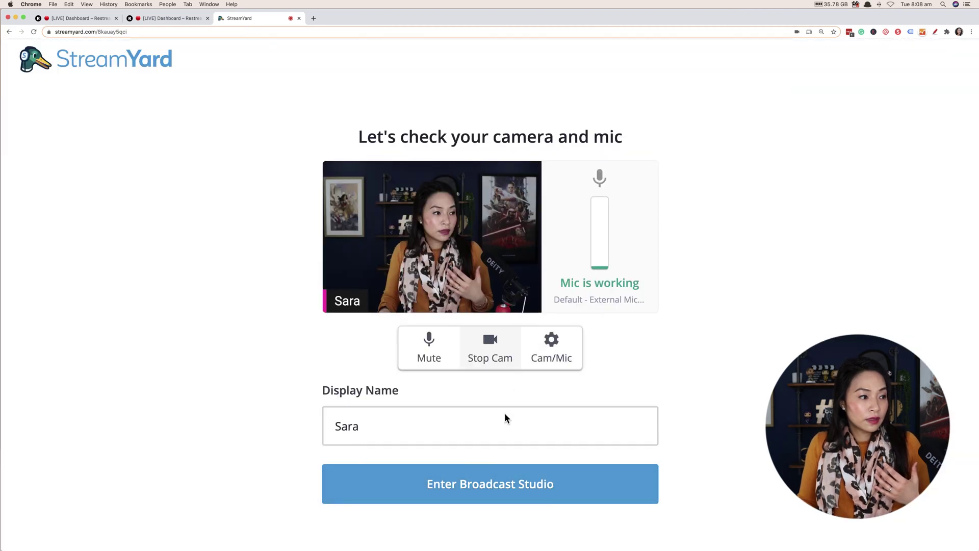
Step: Enter the broadcast studio and add the host's camera and audio to the stream
click(513, 498)
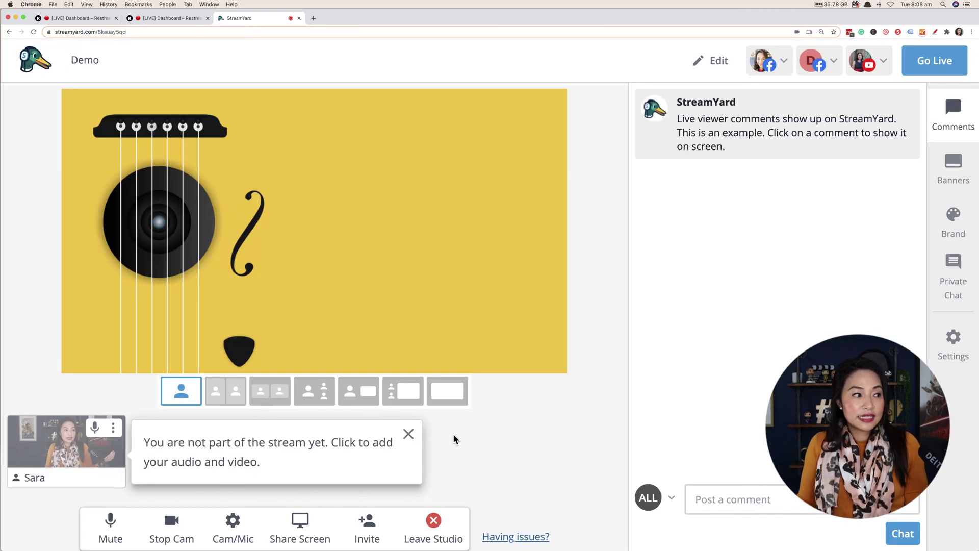
click(39, 452)
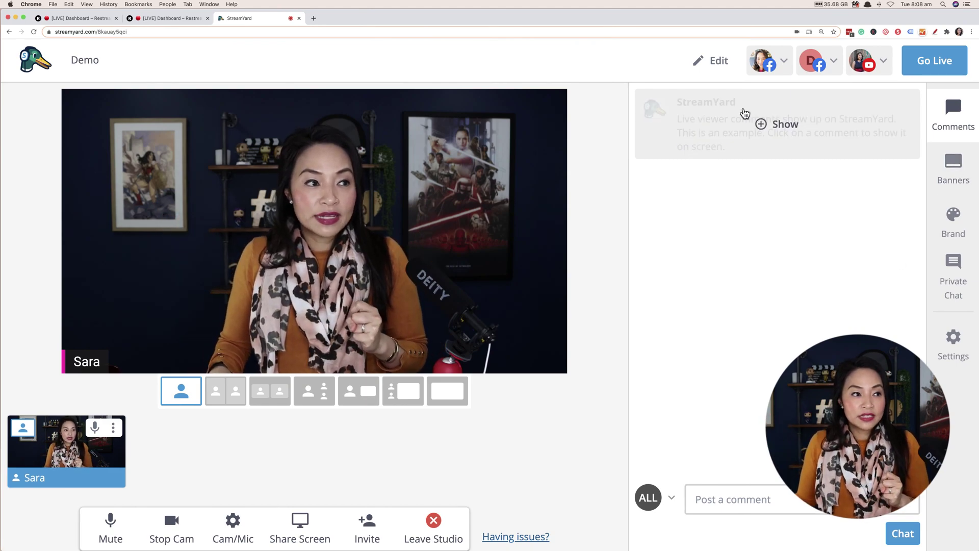
mouse_move(845, 117)
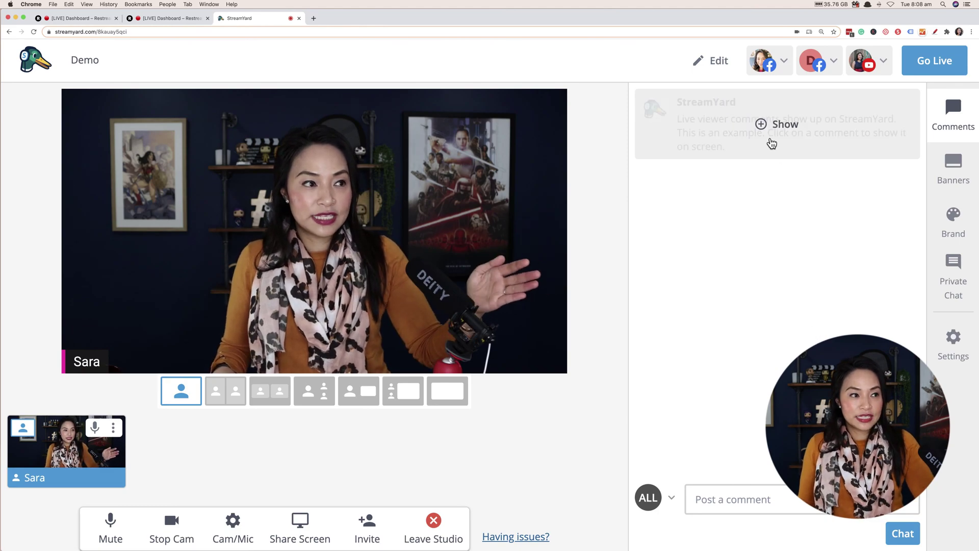
mouse_move(768, 152)
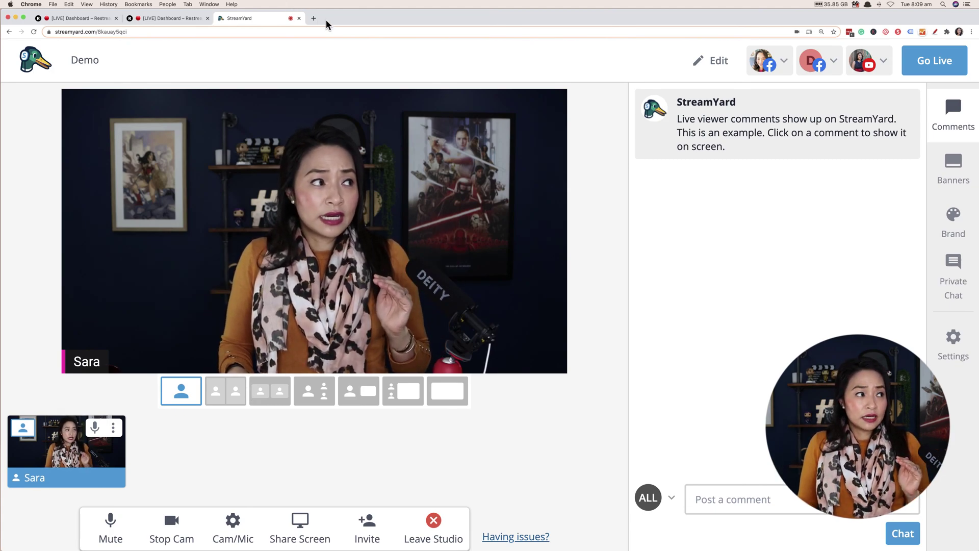
Step: Close the StreamYard broadcast studio and bring up the Restream pricing page
click(300, 18)
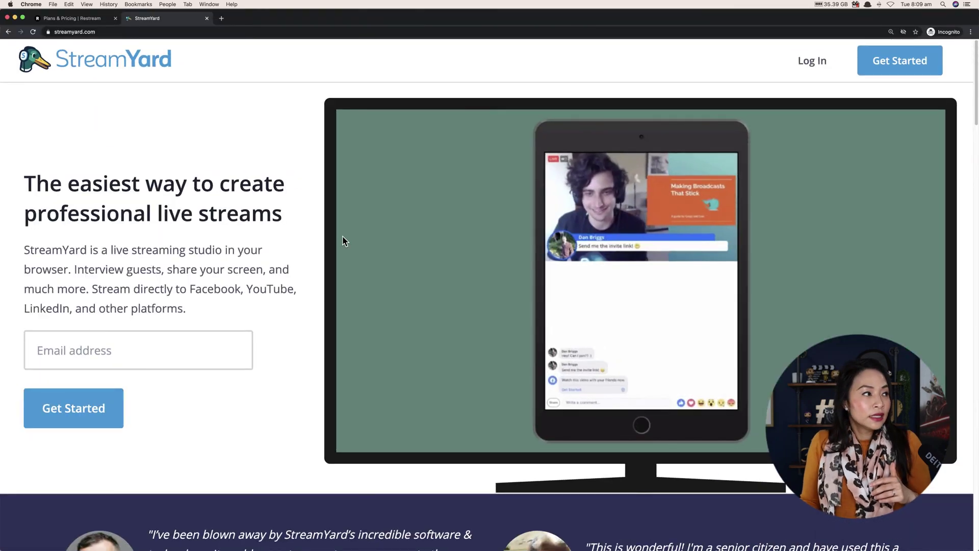
click(87, 18)
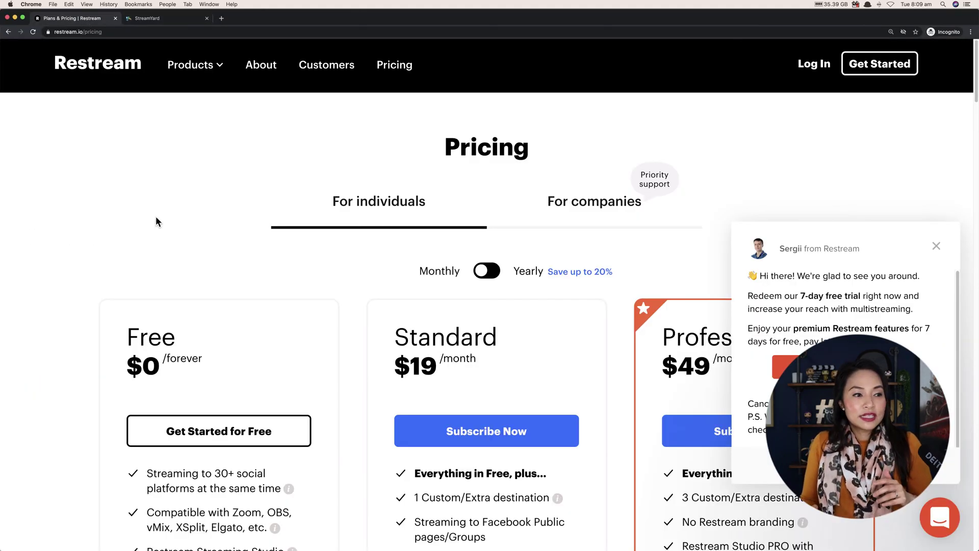
Step: Dismiss the chat message on the Restream pricing page and review the Free, Standard and Professional plans for individuals
click(936, 247)
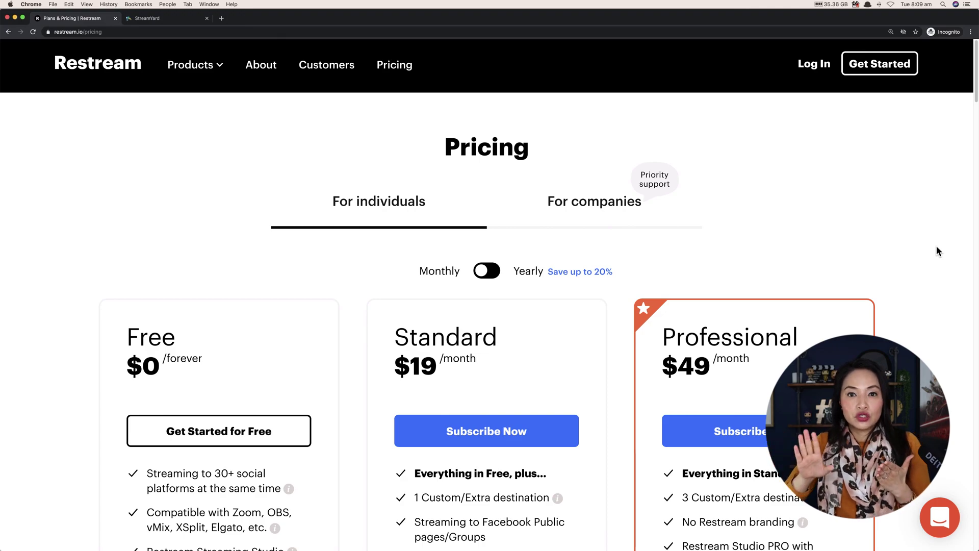
scroll(794, 304, down, 5)
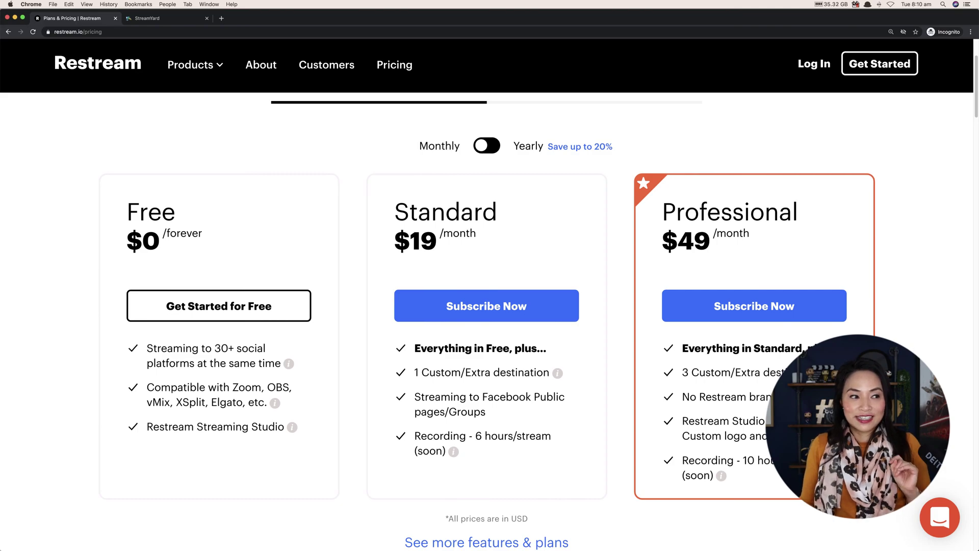
scroll(490, 306, up, 3)
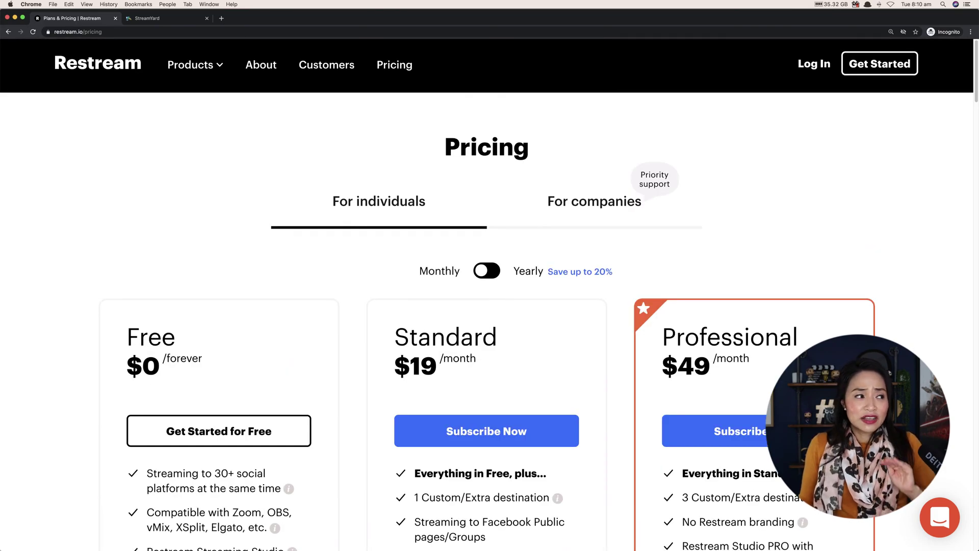
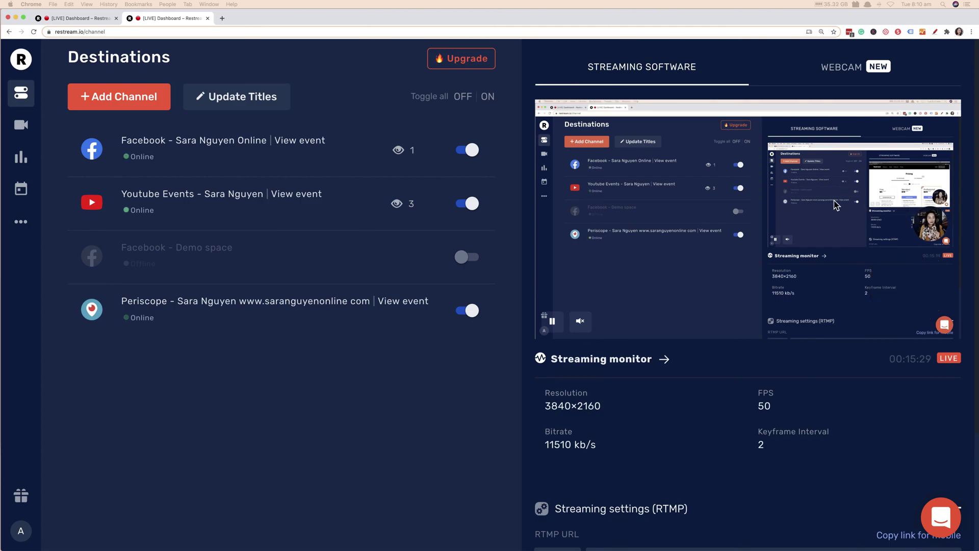
Step: Circle the Add Channel button on the Restream Destinations page in red with the drawing extension, and close the extension
click(936, 33)
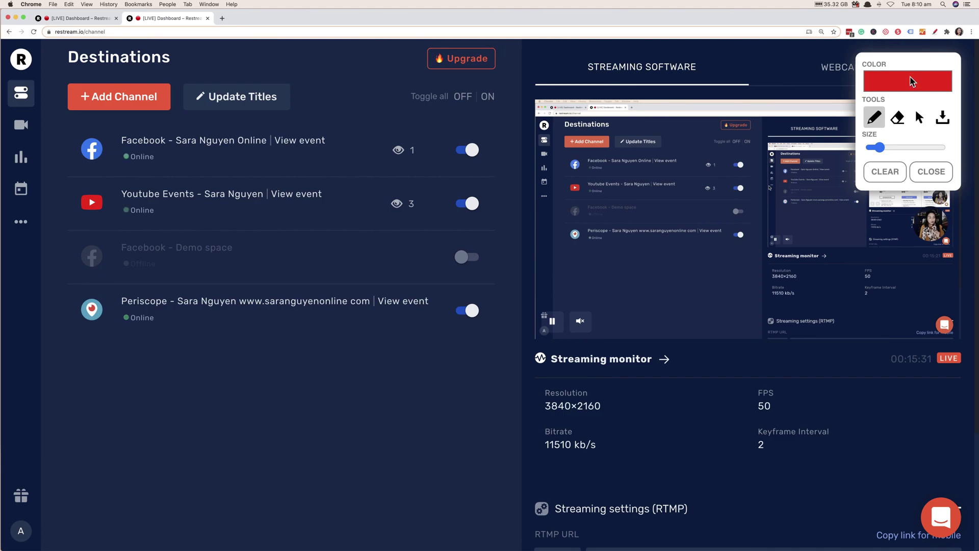
mouse_move(75, 72)
mouse_down()
mouse_move(76, 123)
mouse_move(134, 70)
mouse_move(49, 84)
mouse_up()
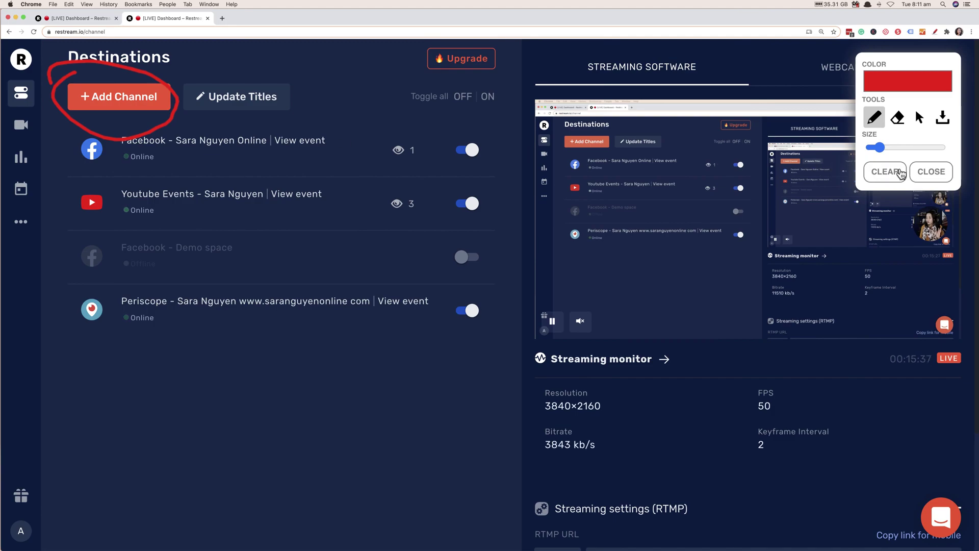
click(933, 172)
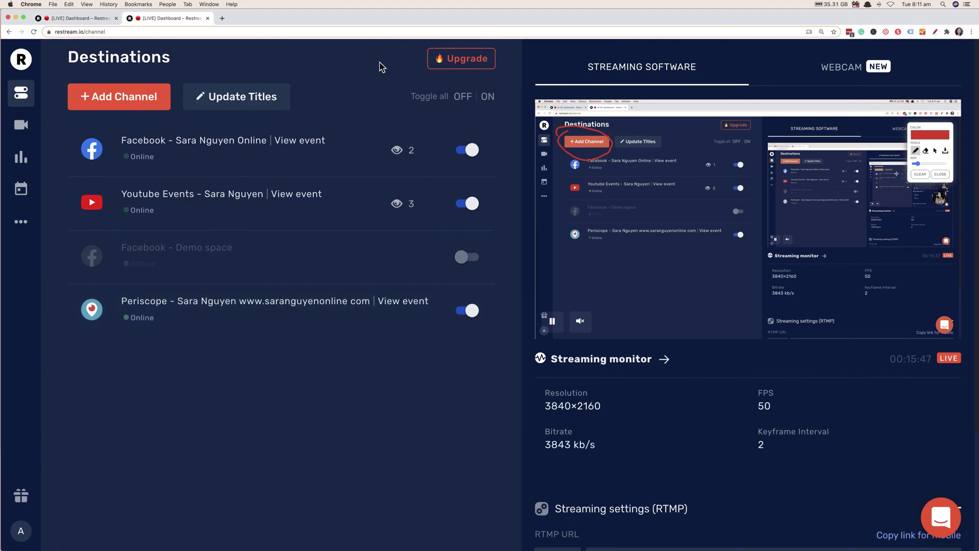
Step: Browse the full list of streaming services available for a new Restream channel and close it without selecting one
click(121, 104)
scroll(839, 354, down, 3)
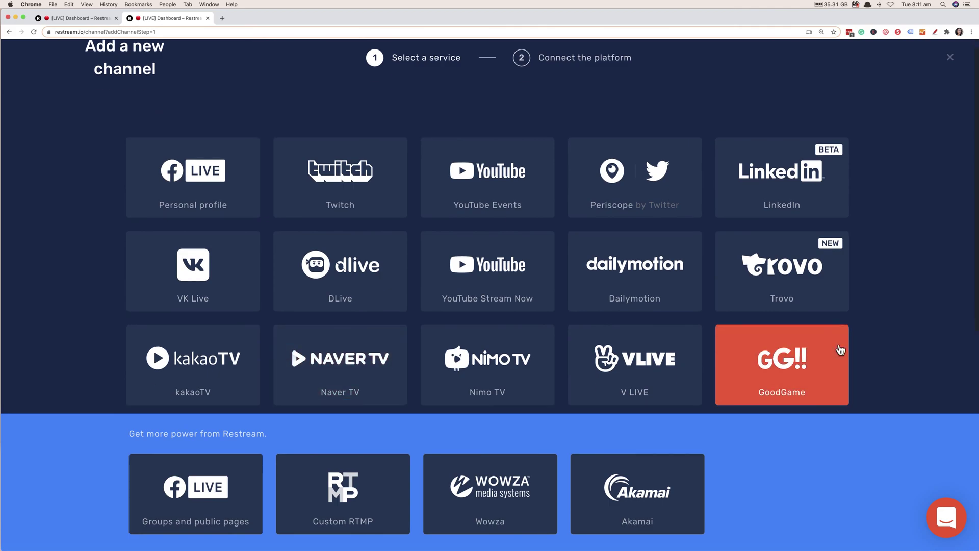
scroll(840, 350, down, 5)
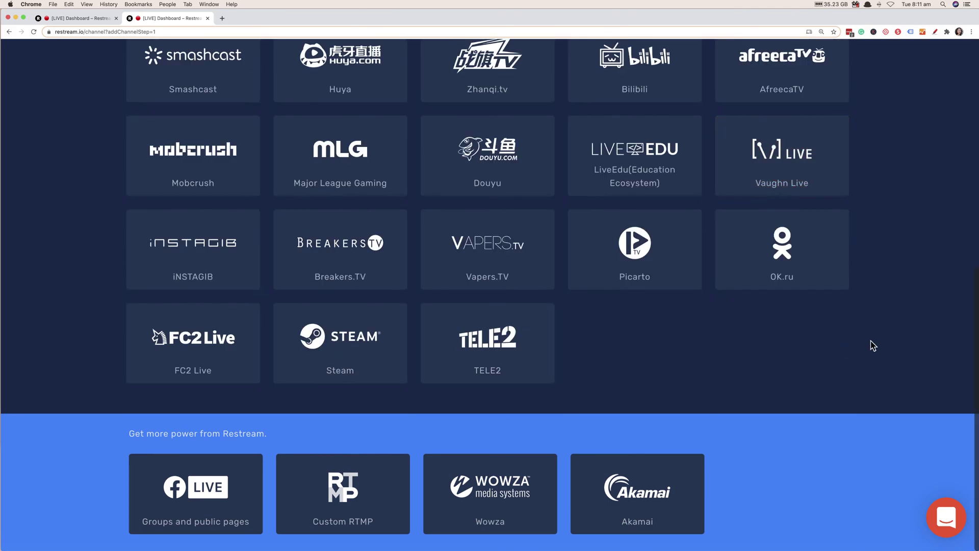
scroll(873, 345, up, 8)
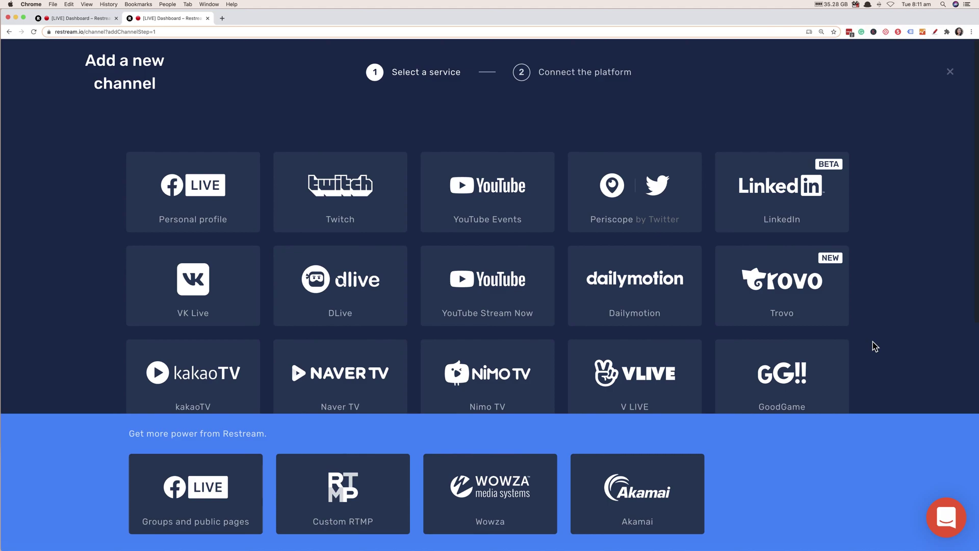
scroll(875, 346, down, 3)
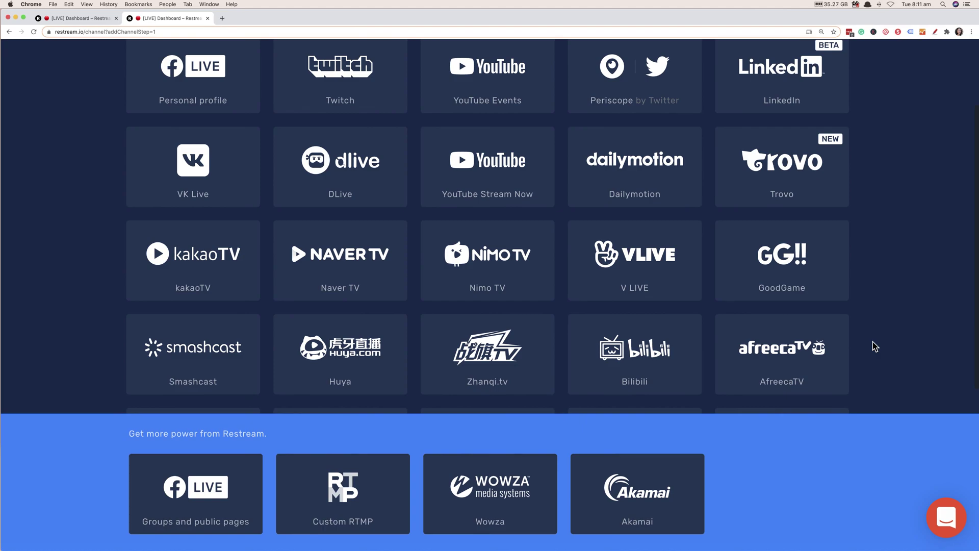
scroll(876, 346, down, 6)
scroll(875, 346, up, 9)
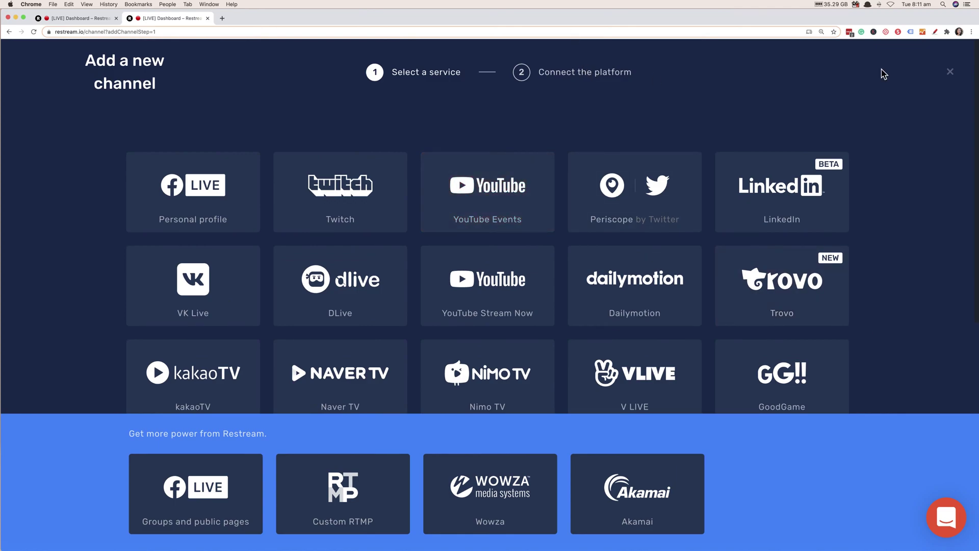
click(950, 72)
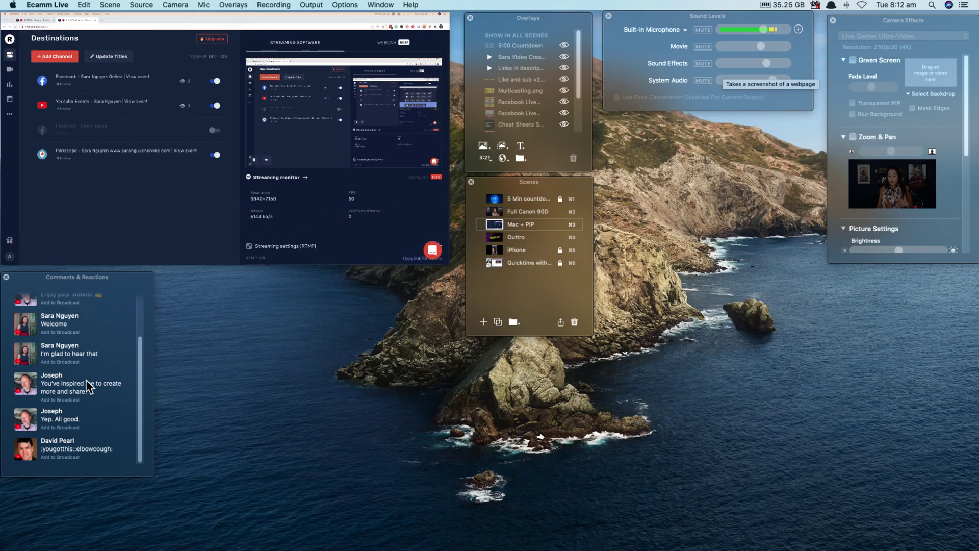
Step: Switch the Ecamm Live broadcast to the Full Canon 90D scene and look back through the earlier viewer comments
mouse_move(316, 253)
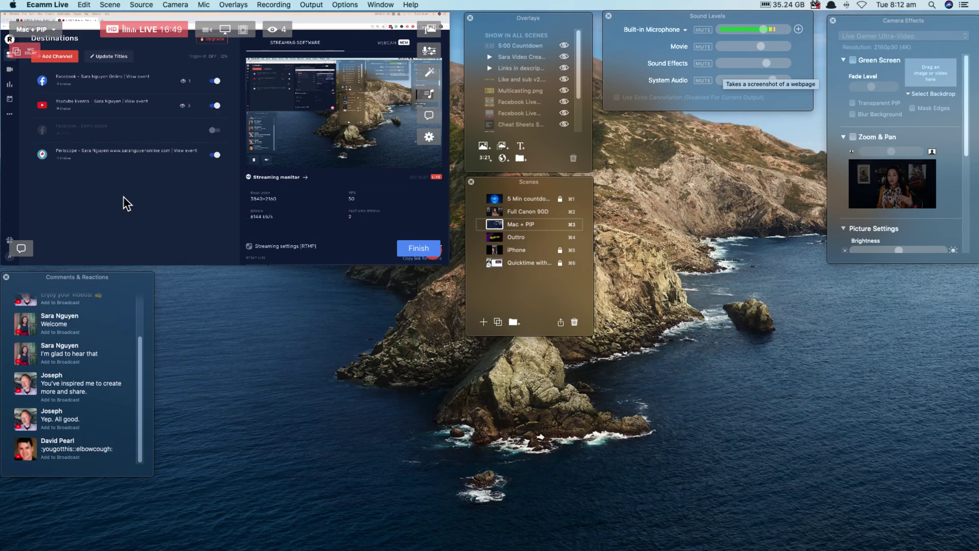
mouse_move(146, 168)
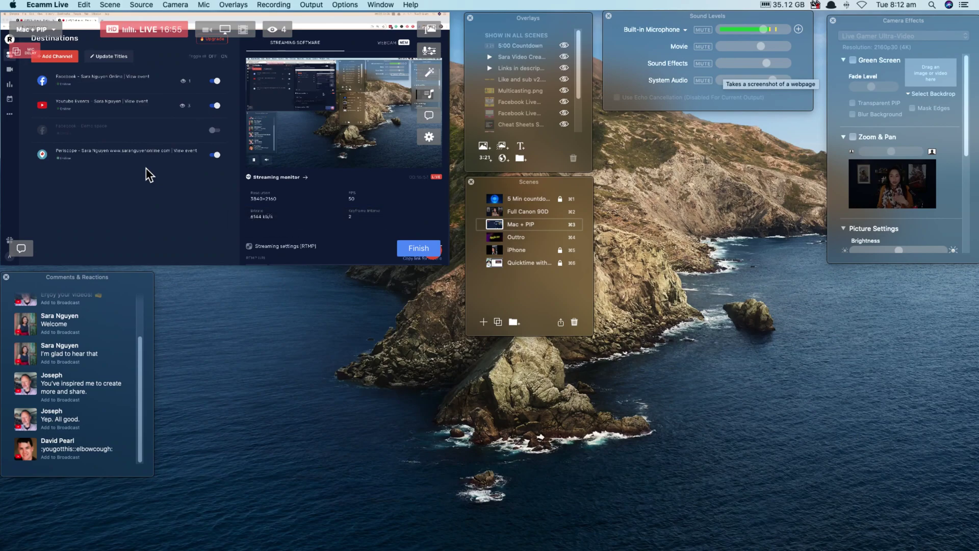
mouse_move(180, 213)
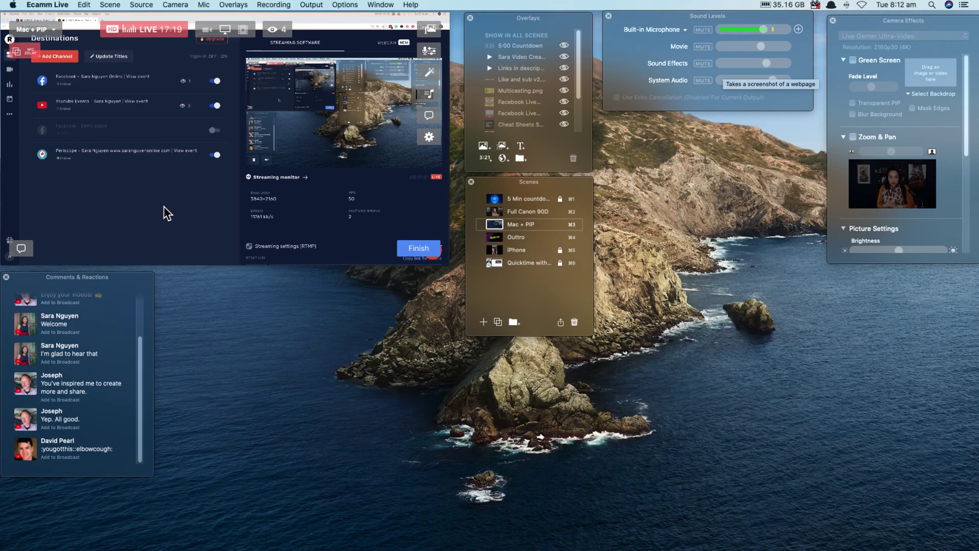
click(494, 211)
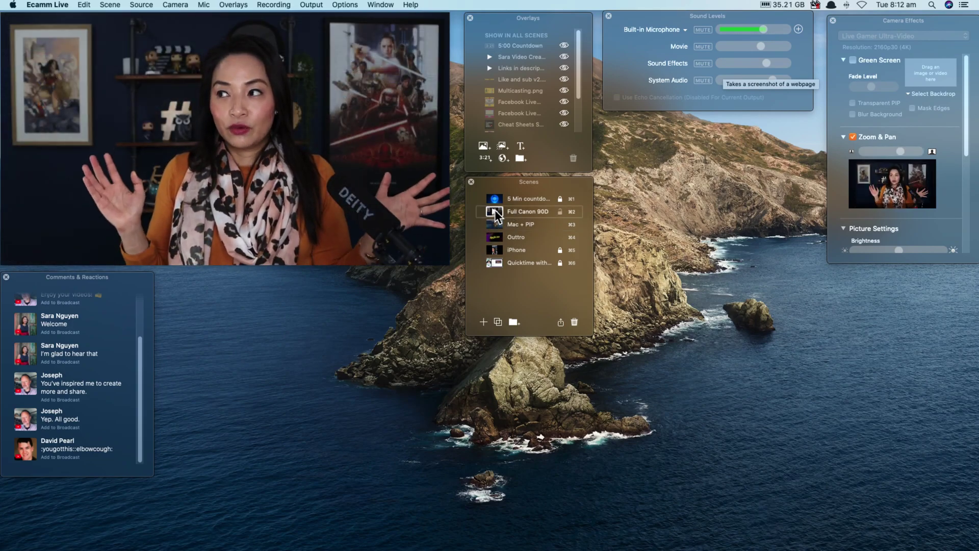
scroll(137, 388, up, 3)
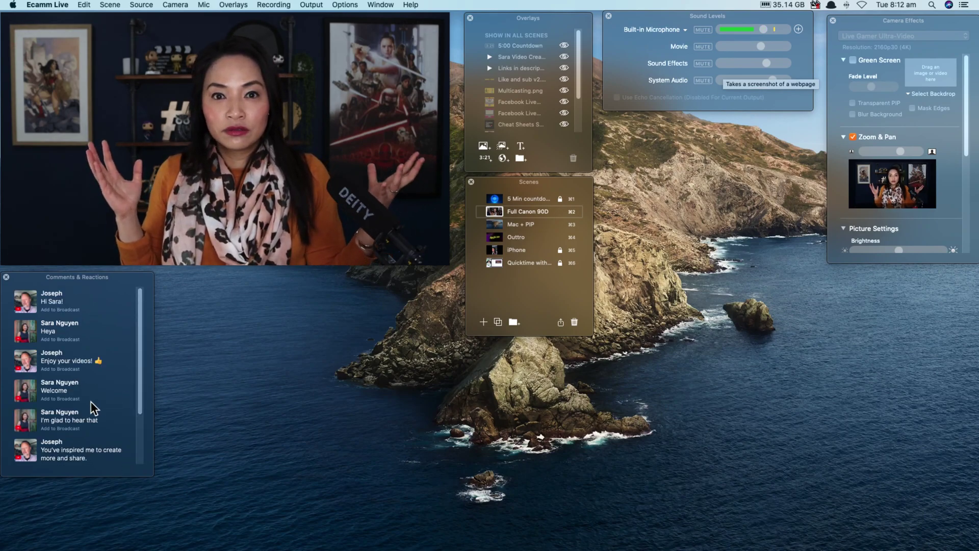
click(269, 5)
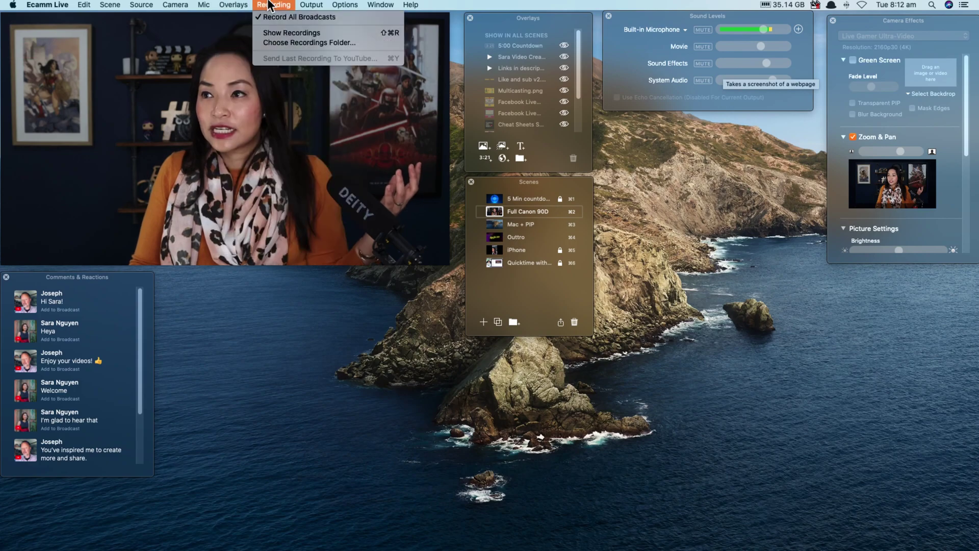
mouse_move(323, 7)
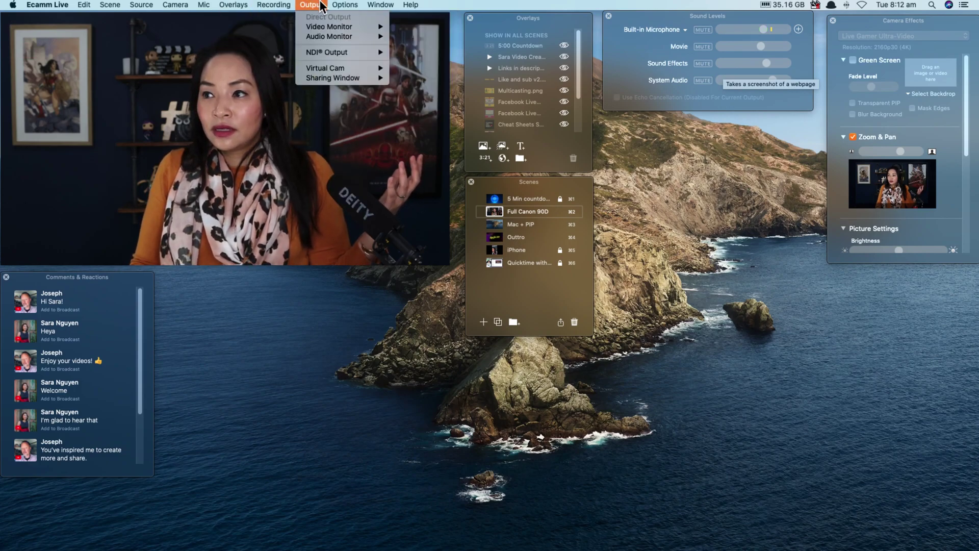
click(387, 126)
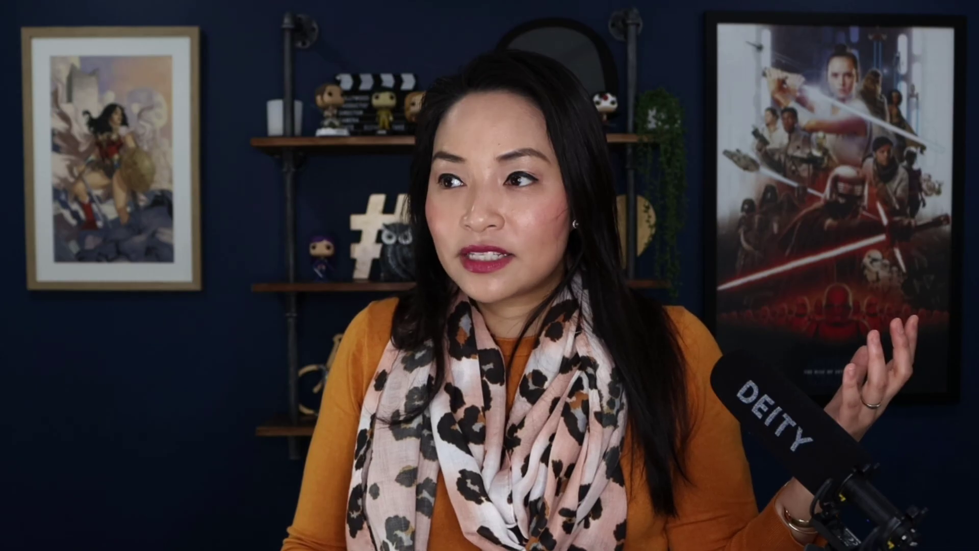